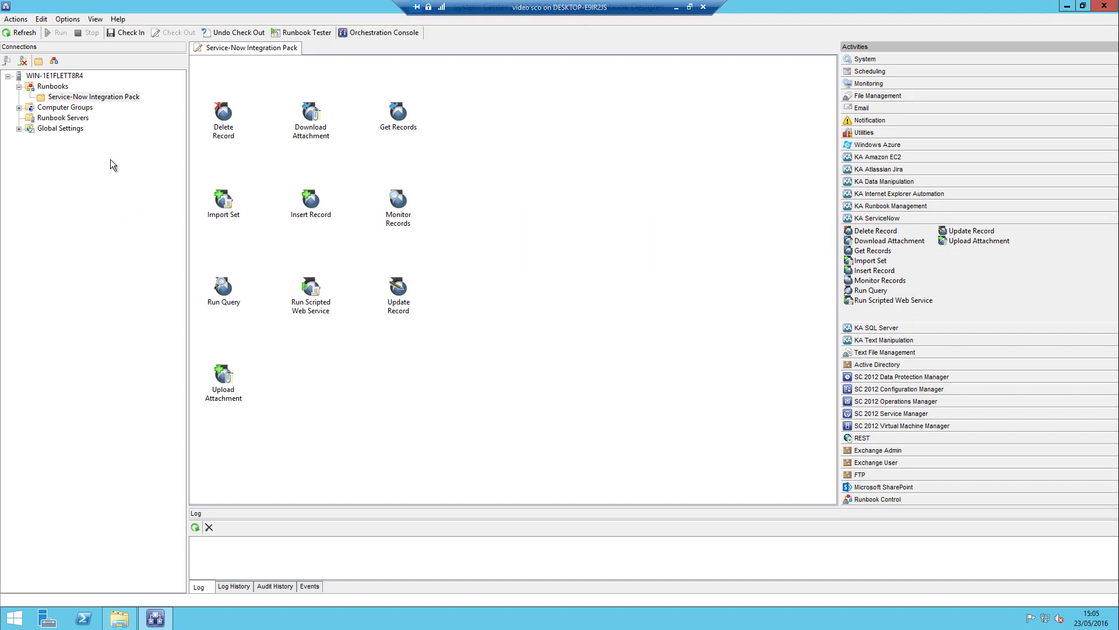
Create a new runbook containing a Get Records activity from KA ServiceNow, checking it out
left_click(54, 60)
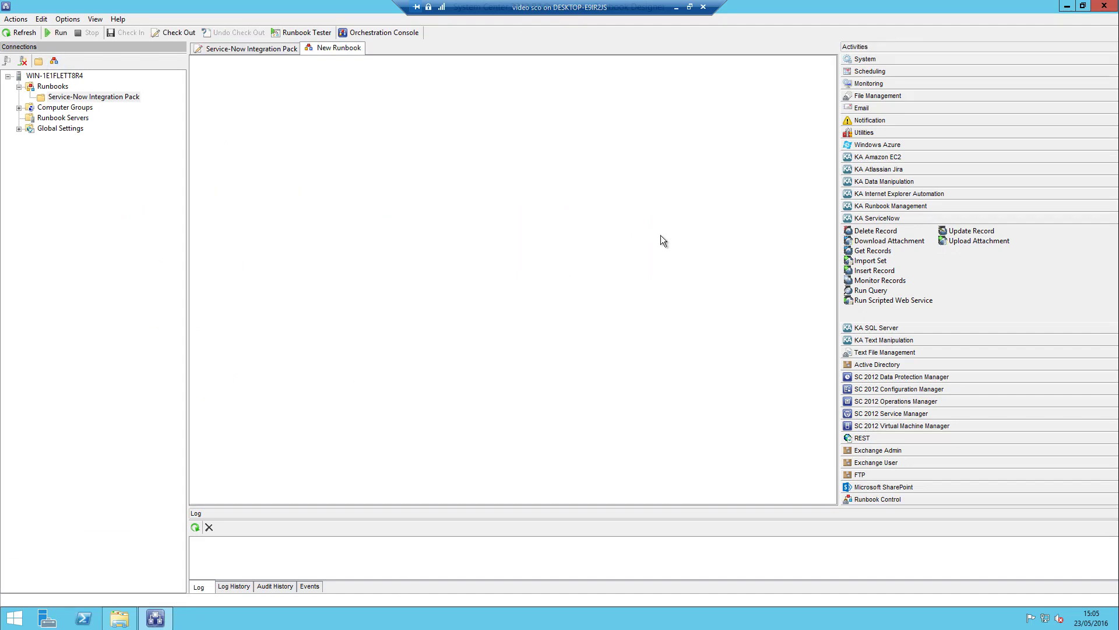
left_click(873, 251)
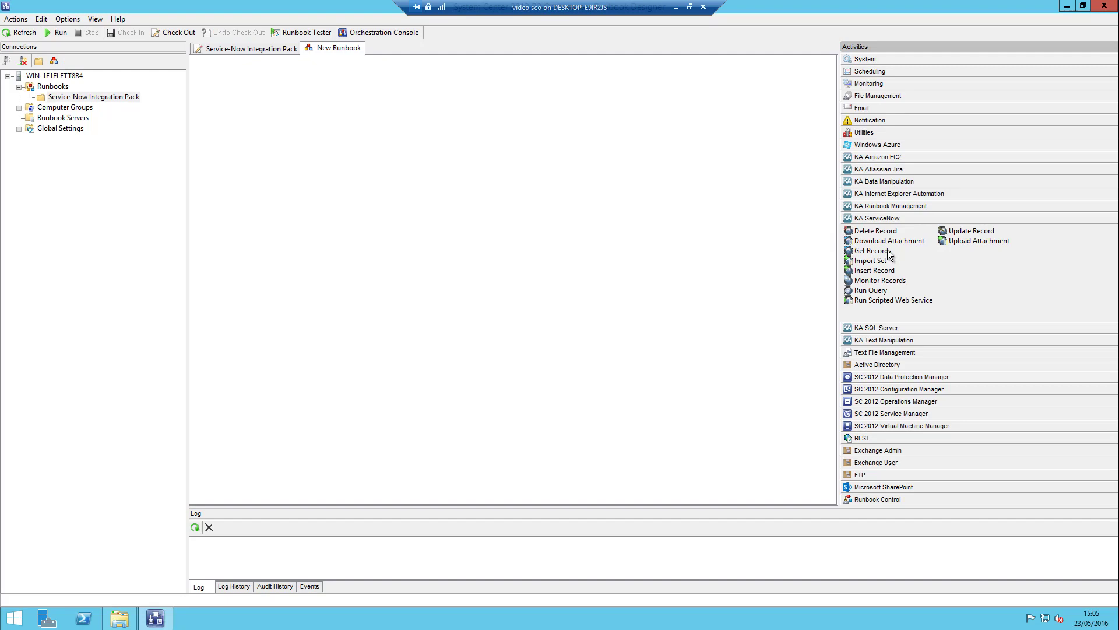
left_click_drag(883, 256, 245, 147)
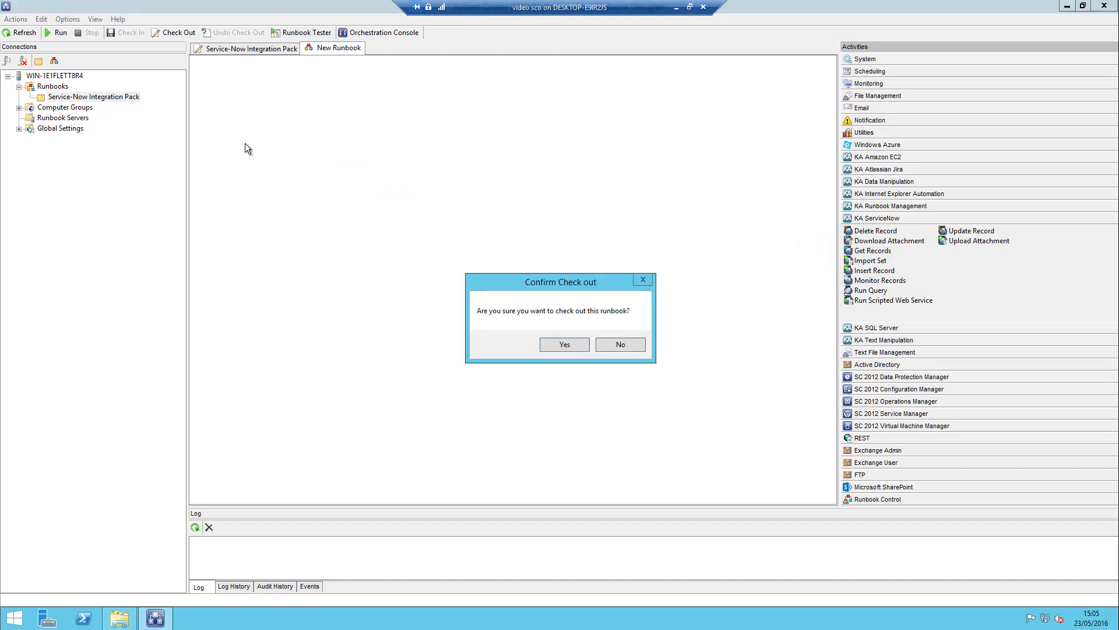
left_click(565, 344)
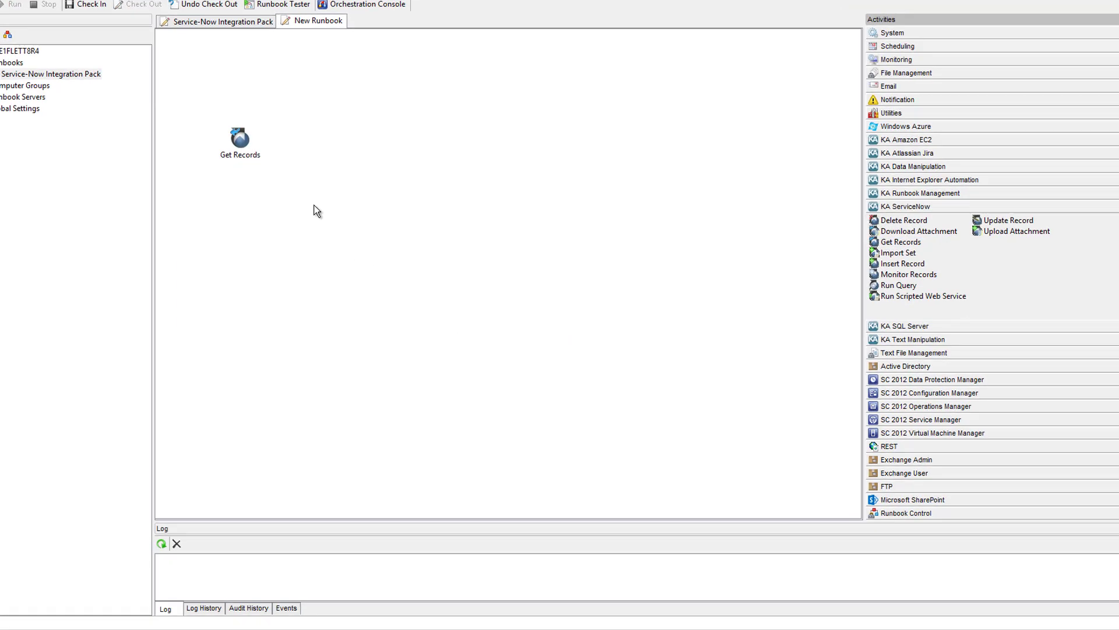
Set Get Records to use the Service-Now connection and the Incident table
double_click(139, 75)
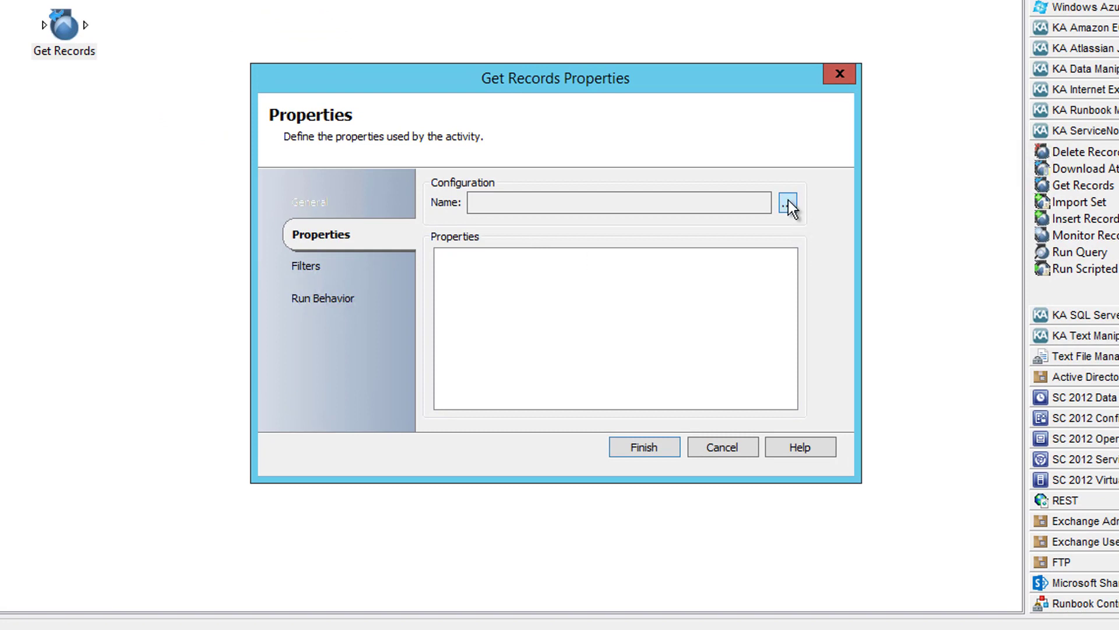
left_click(788, 203)
double_click(511, 177)
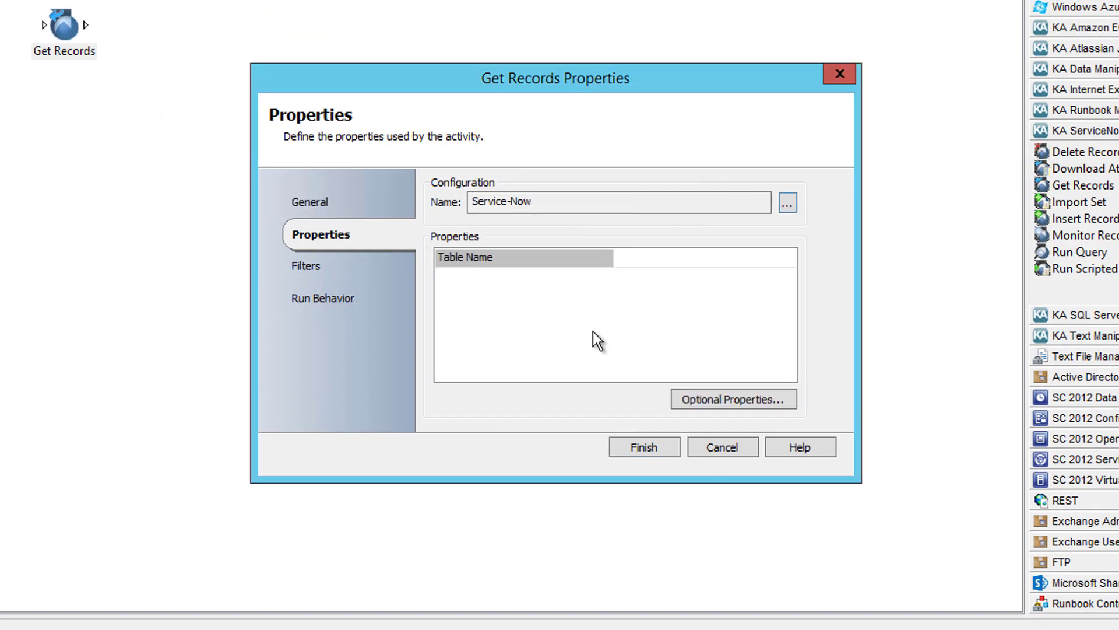
left_click(725, 258)
left_click(786, 259)
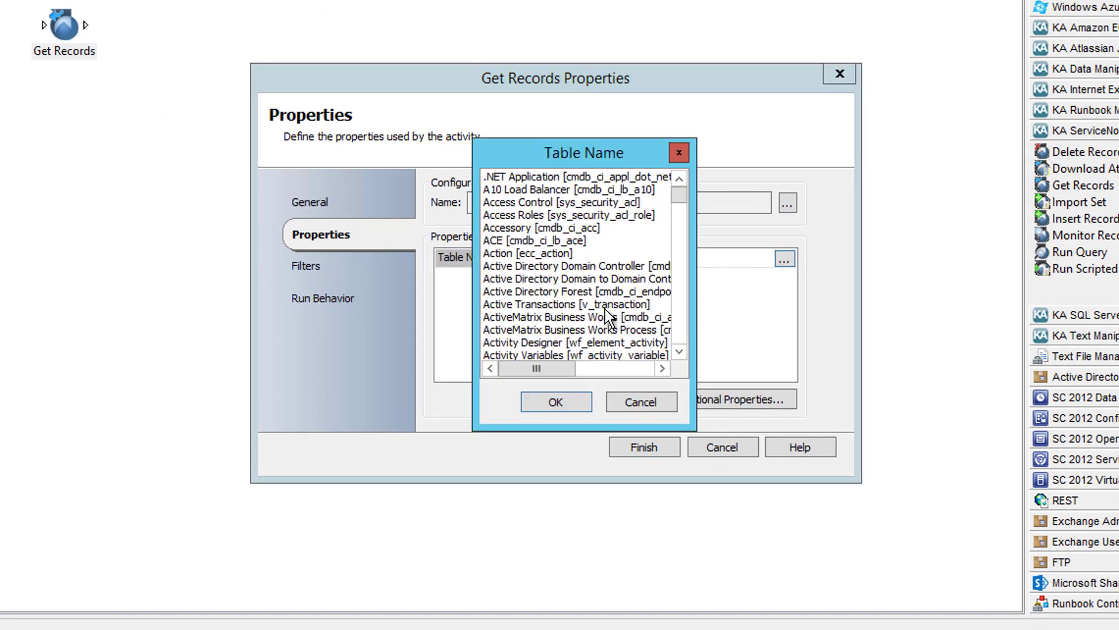
left_click_drag(678, 208, 682, 252)
left_click(681, 177)
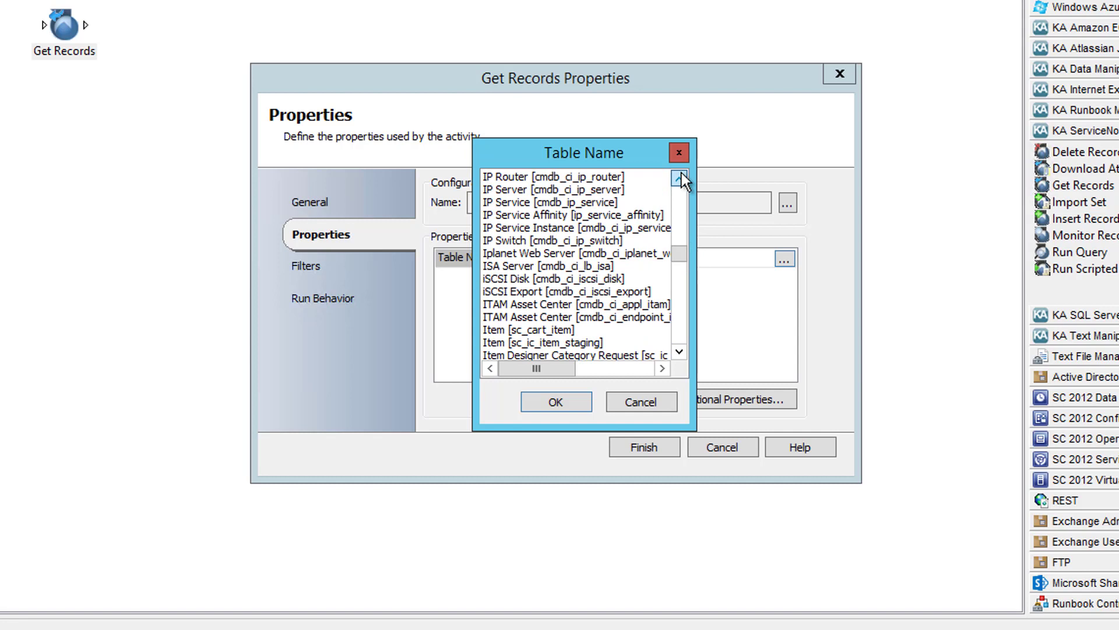
left_click(681, 178)
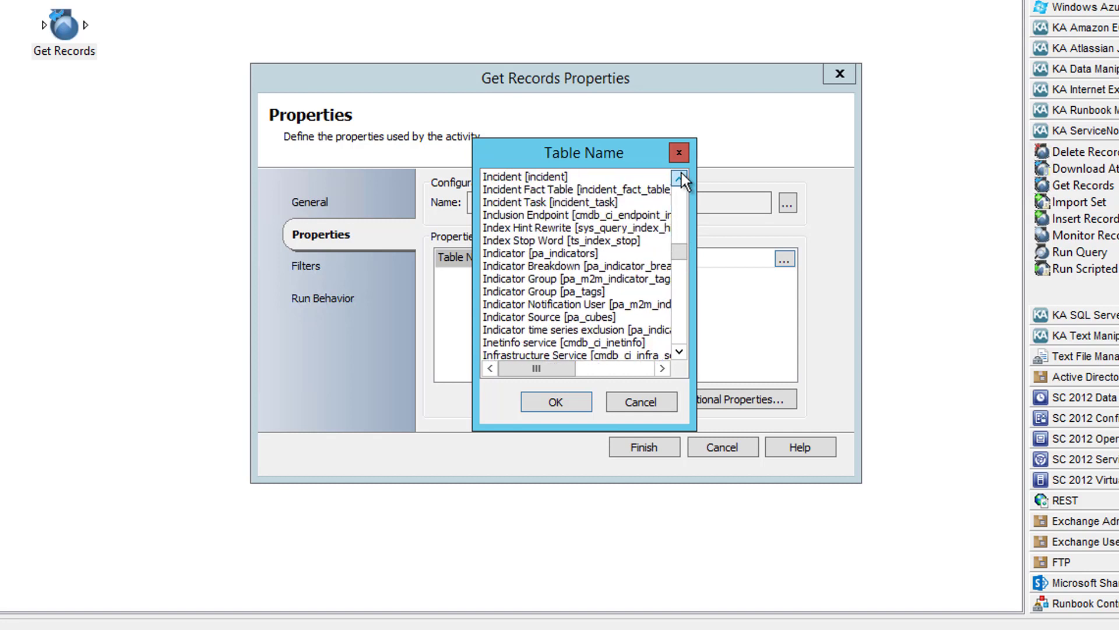
double_click(495, 254)
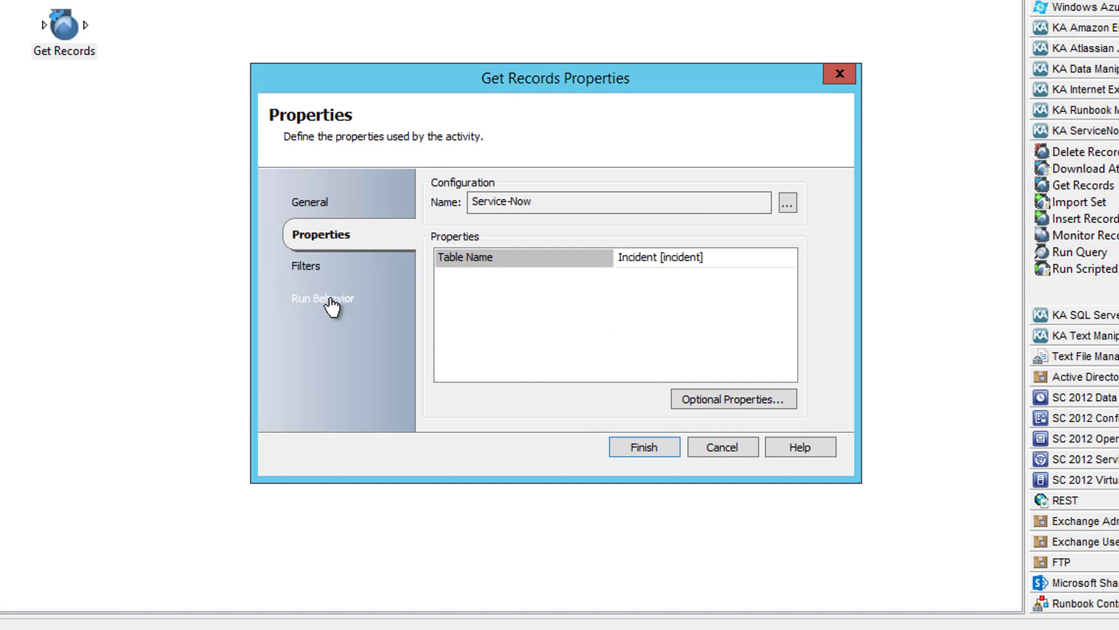
Add a filter to Get Records: Active Equals True
left_click(305, 265)
left_click(776, 204)
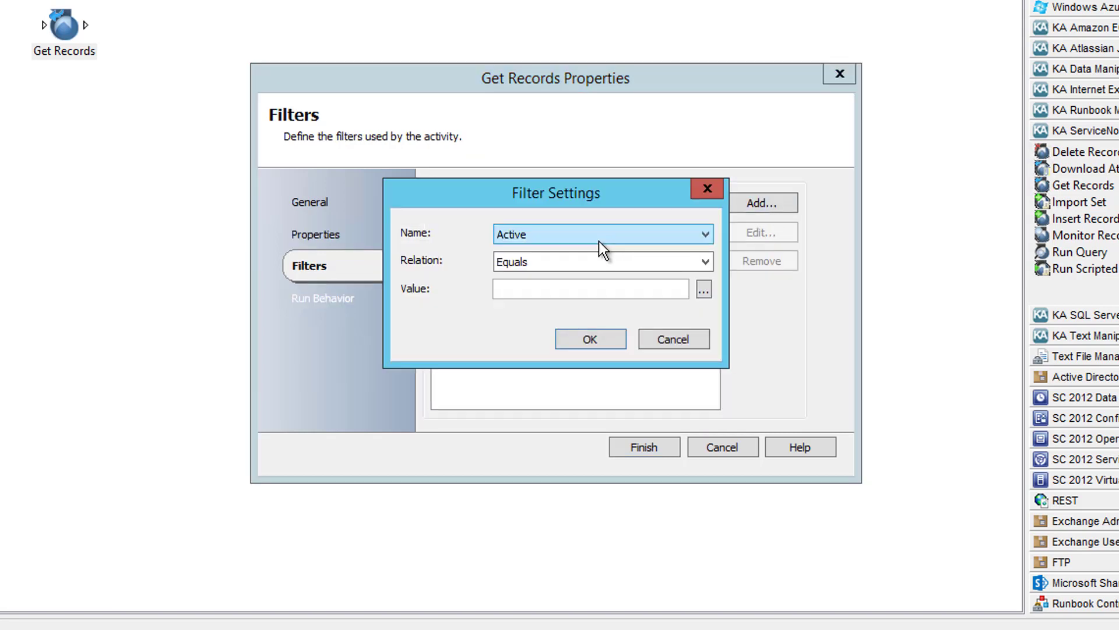
left_click(534, 235)
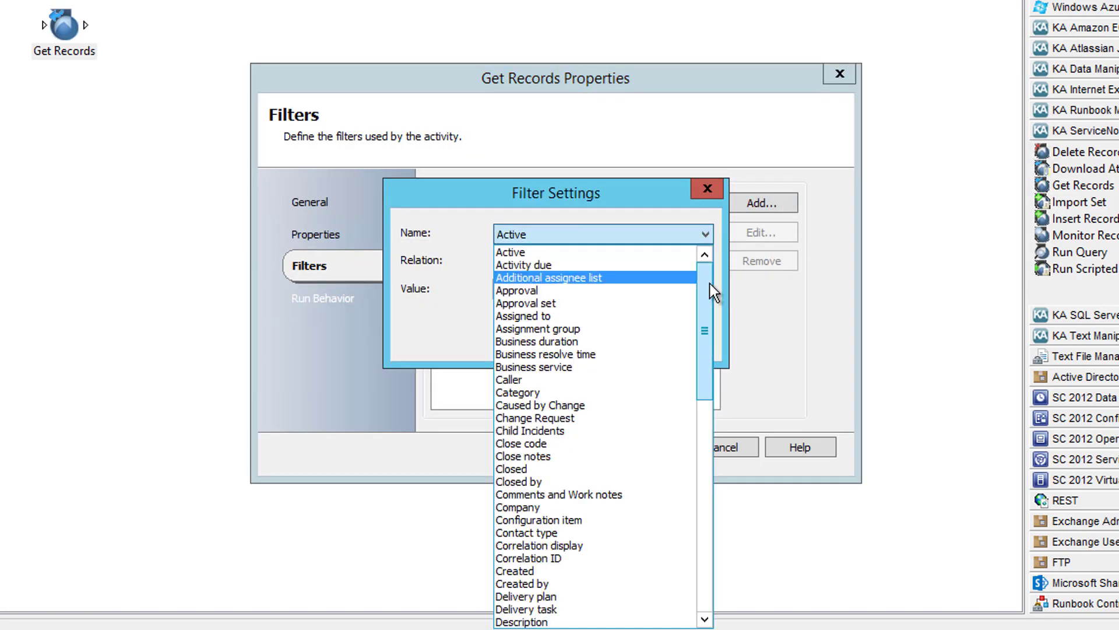
mouse_move(704, 331)
left_mouse_down()
mouse_move(703, 540)
mouse_move(704, 262)
left_mouse_up()
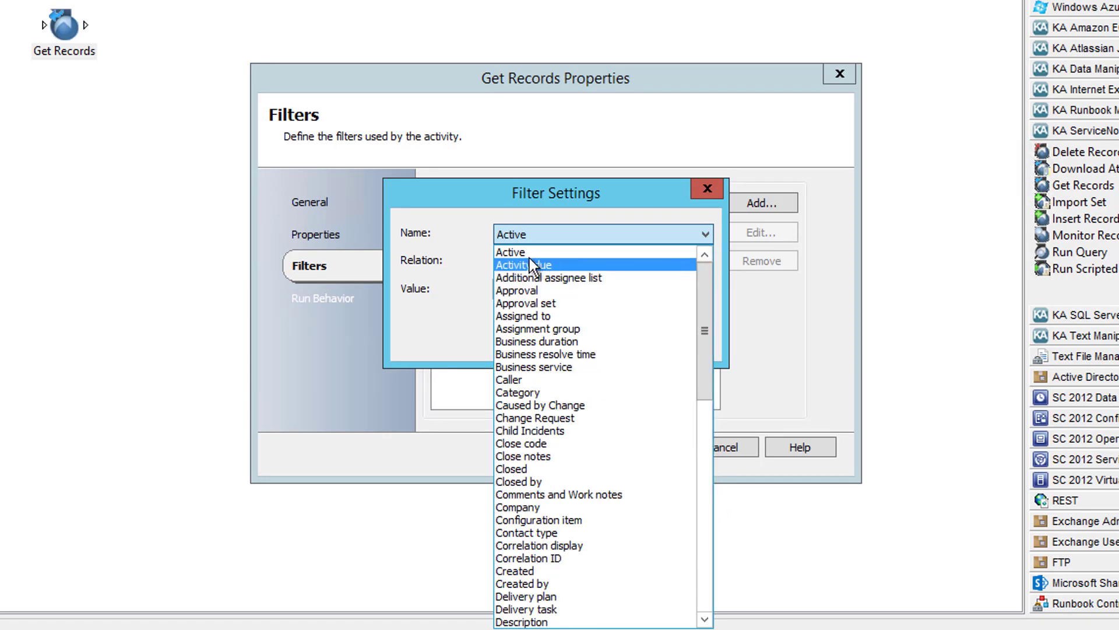
left_click(529, 258)
left_click(704, 290)
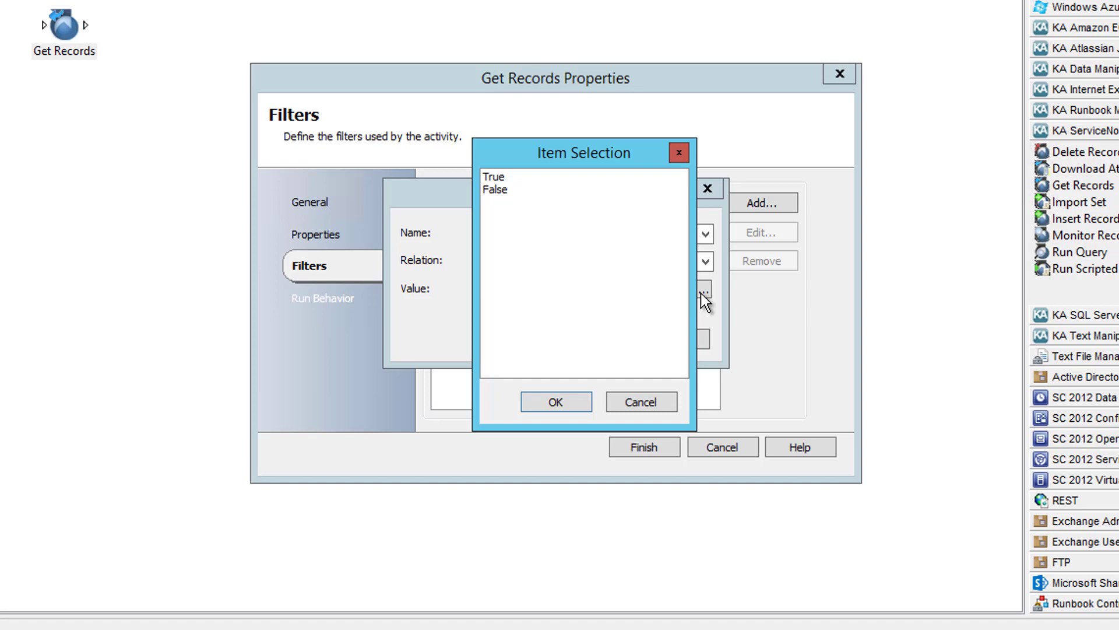
left_click(500, 180)
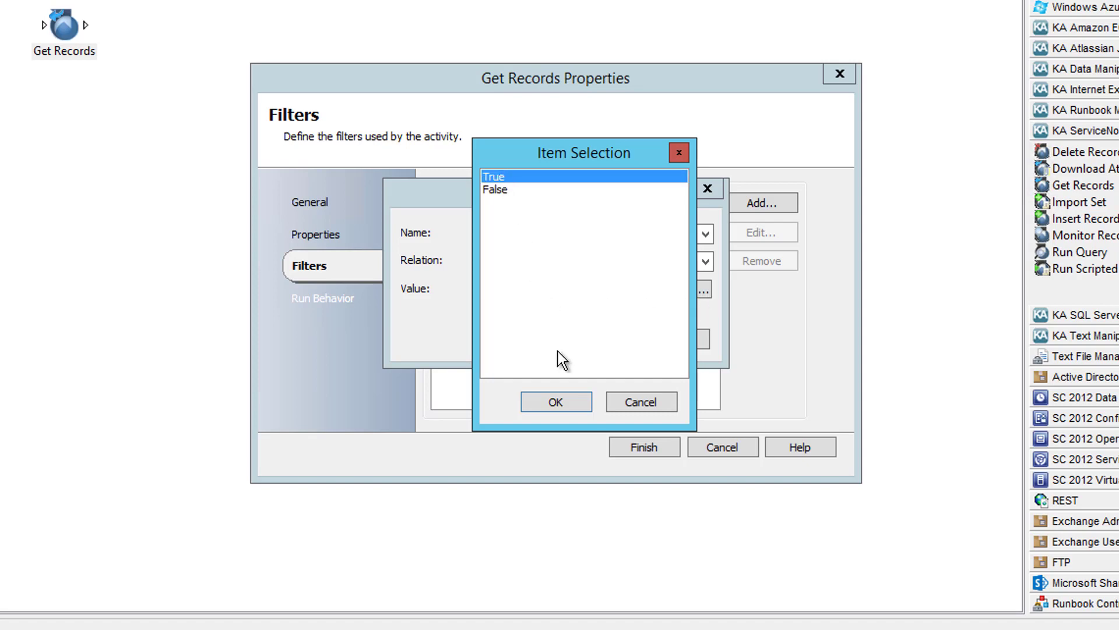
left_click(569, 406)
left_click(587, 343)
Close the activity settings and run the new runbook in Runbook Tester
left_click(614, 337)
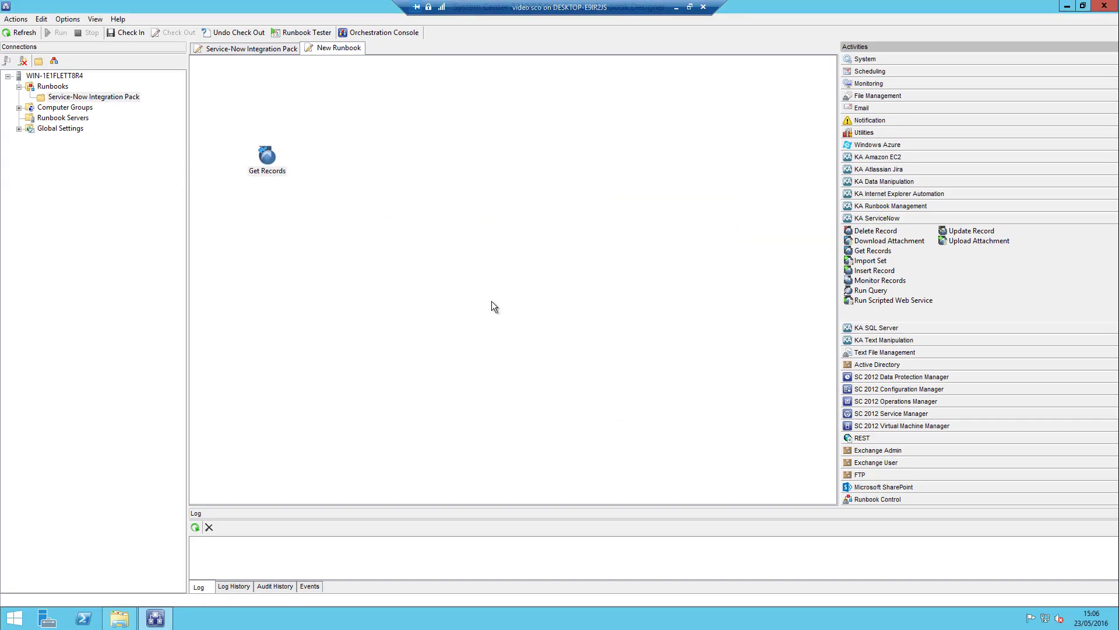
left_click(301, 32)
left_click(126, 144)
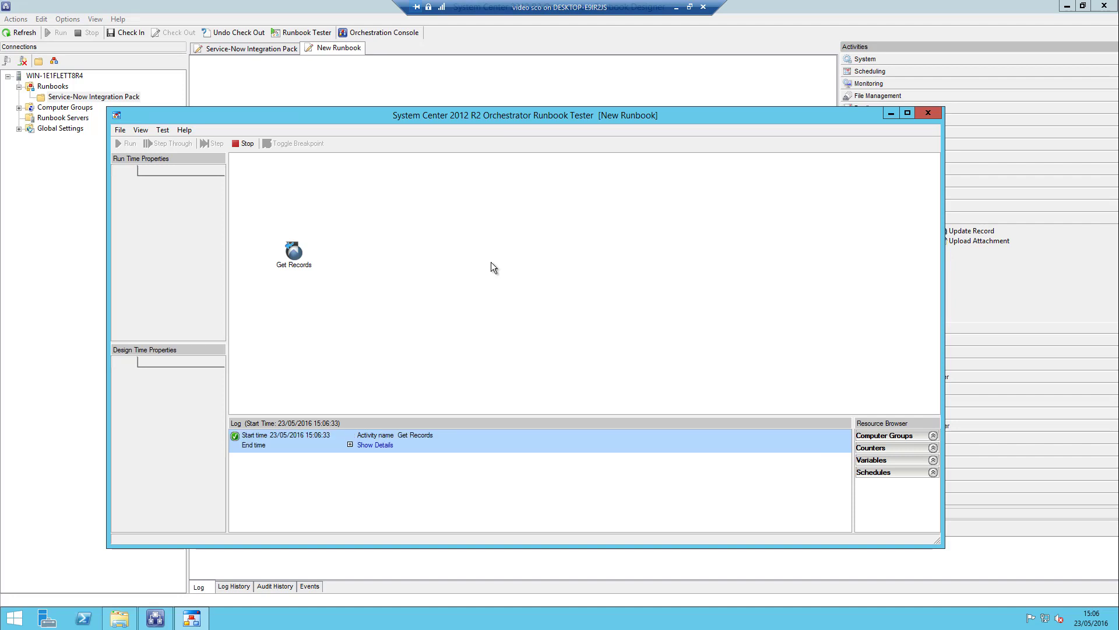
Show Get Records' published data details and view all returned values of Active
left_click(377, 444)
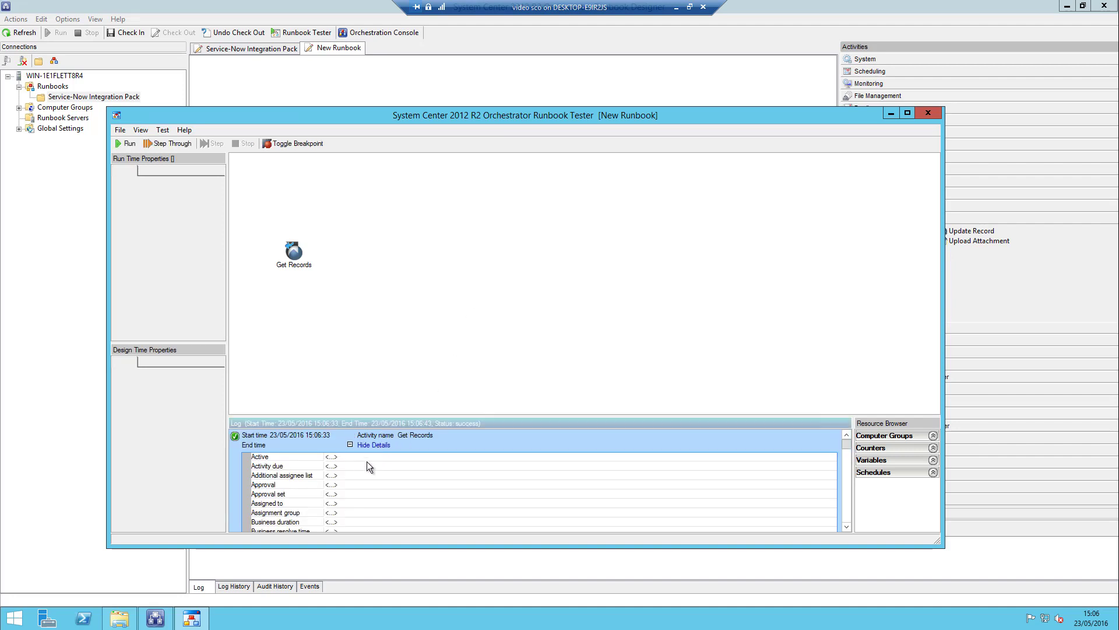
left_click(333, 457)
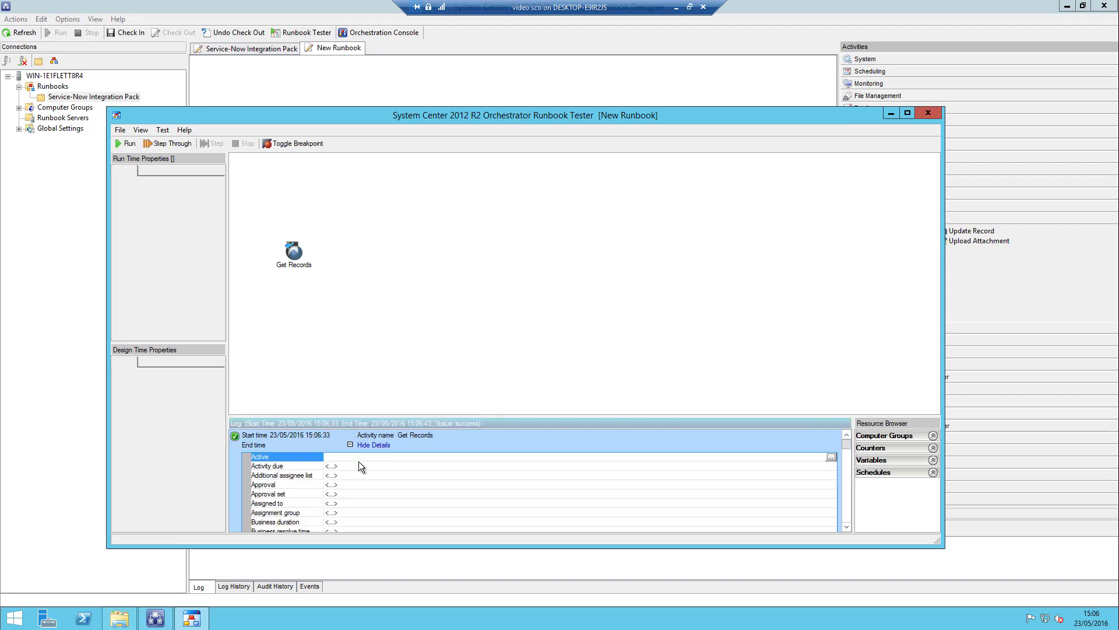
left_click(830, 459)
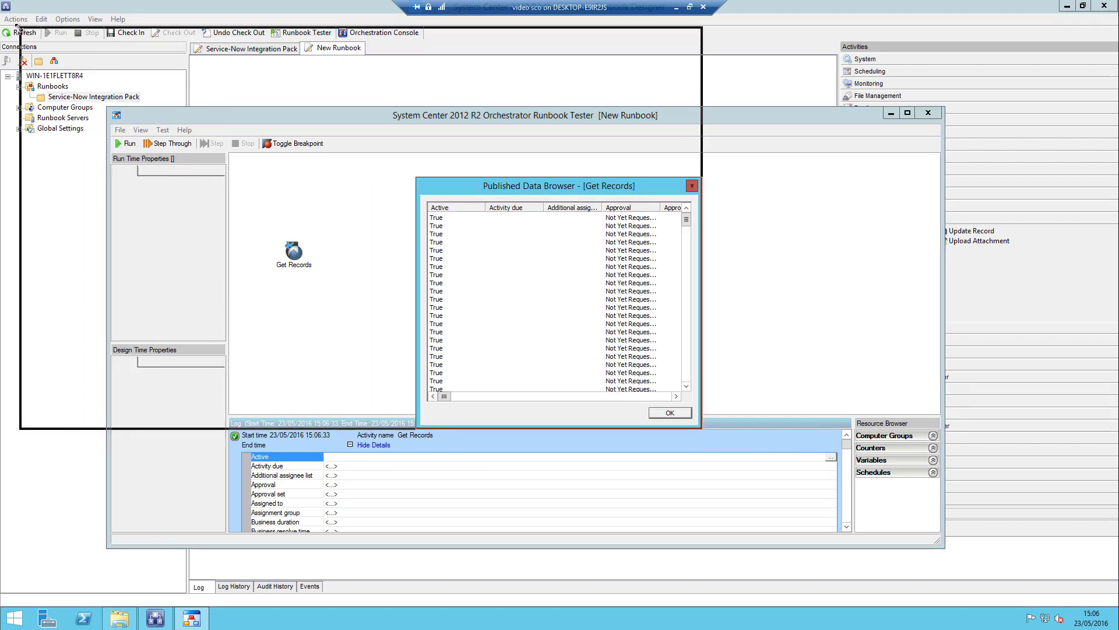
Enlarge the Published Data Browser to show more columns of the Active incident records
left_click_drag(417, 180, 16, 28)
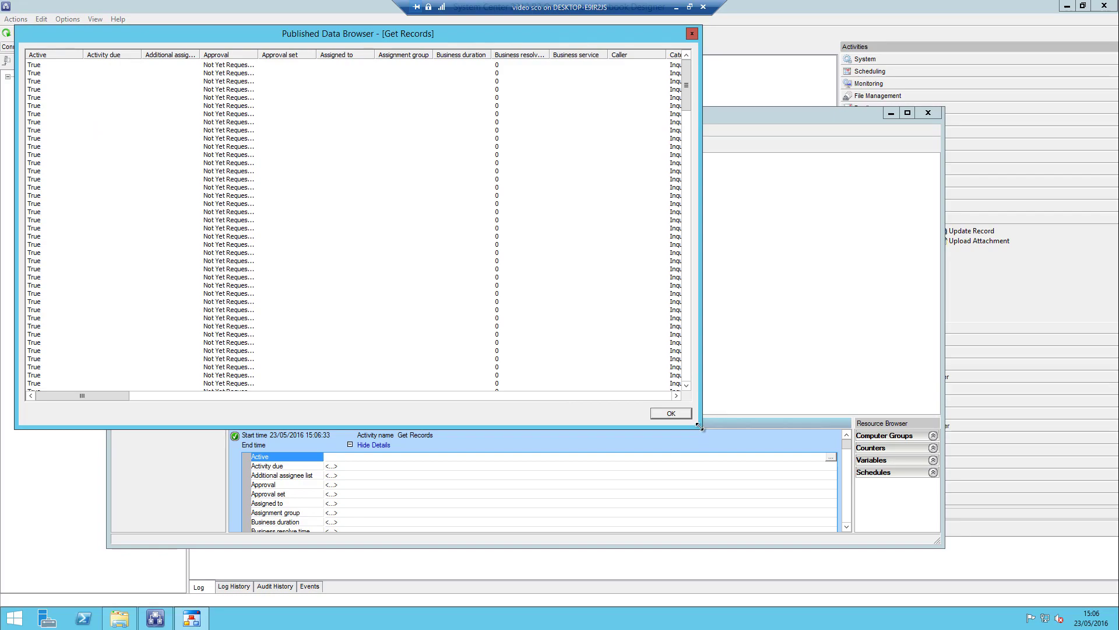
left_click_drag(701, 427, 1035, 508)
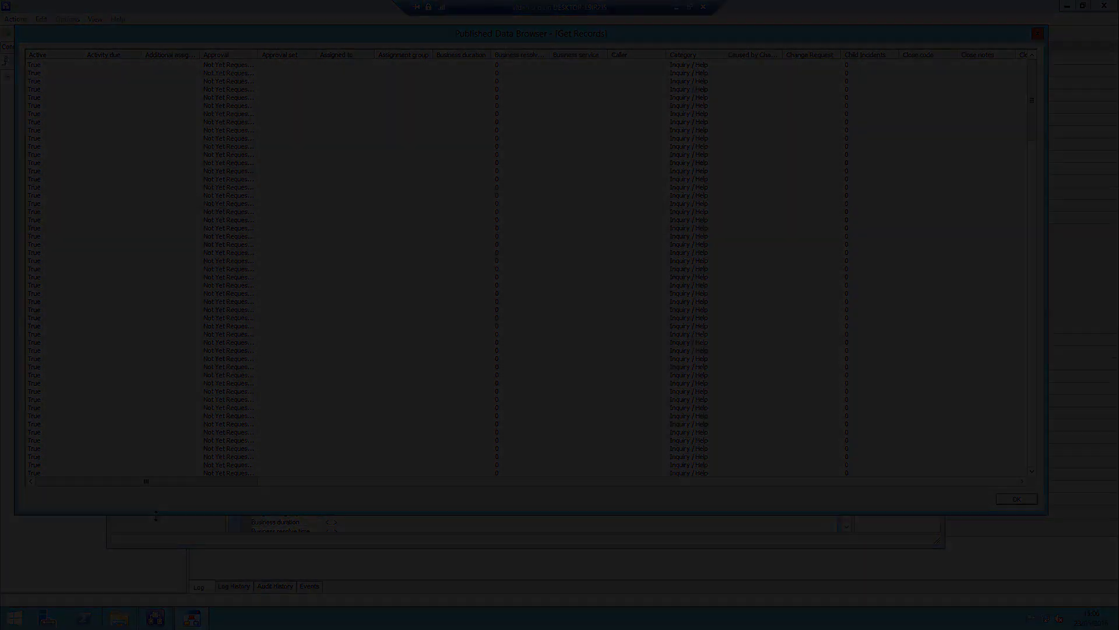